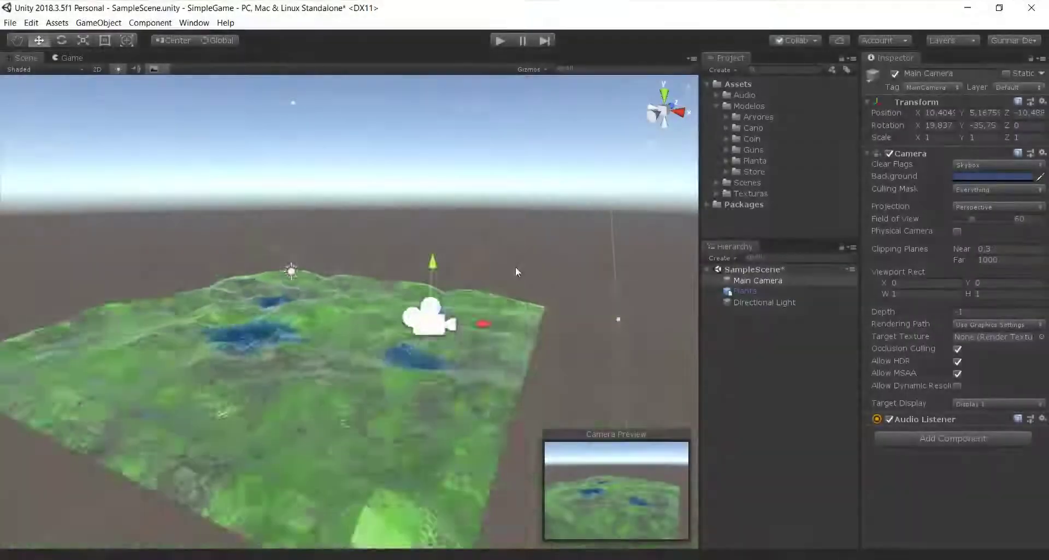
Zoom in and orbit the Scene view to frame the green hills and water against the sky
scroll(441, 247, up, 5)
scroll(502, 247, up, 3)
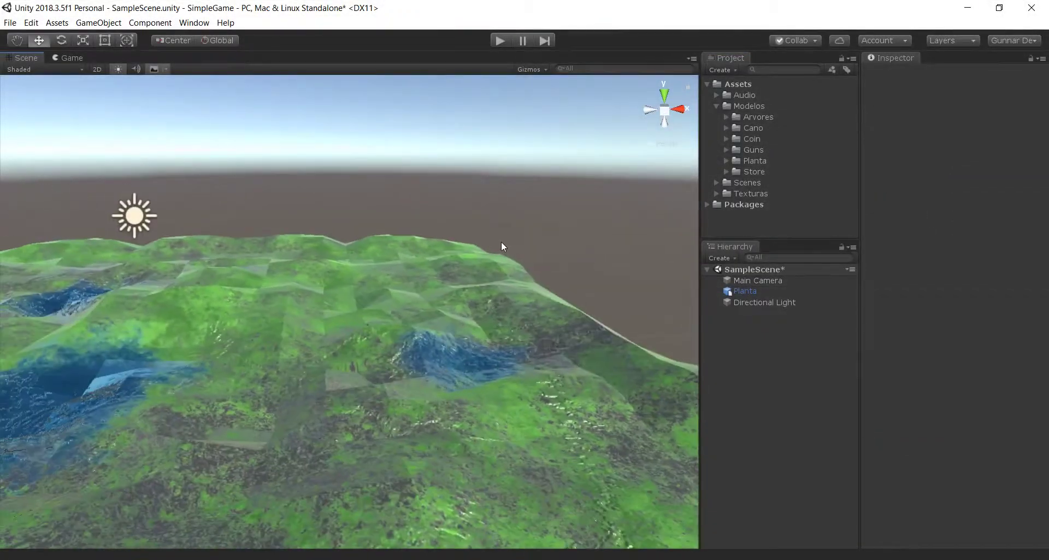
scroll(501, 242, up, 3)
right_drag(389, 319, 240, 296)
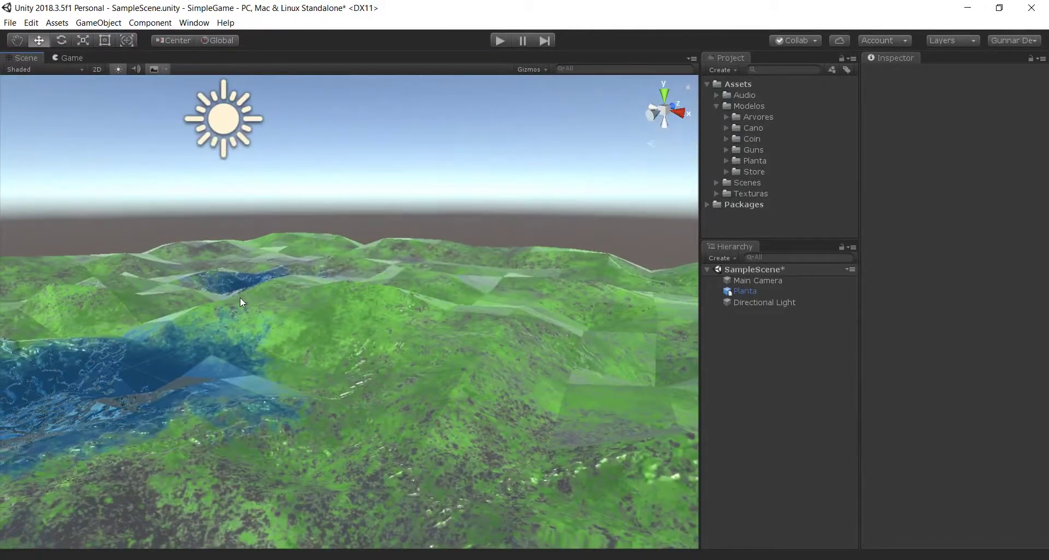
mouse_move(239, 297)
right_down()
mouse_move(209, 238)
mouse_move(313, 262)
mouse_move(295, 312)
mouse_move(371, 294)
right_up()
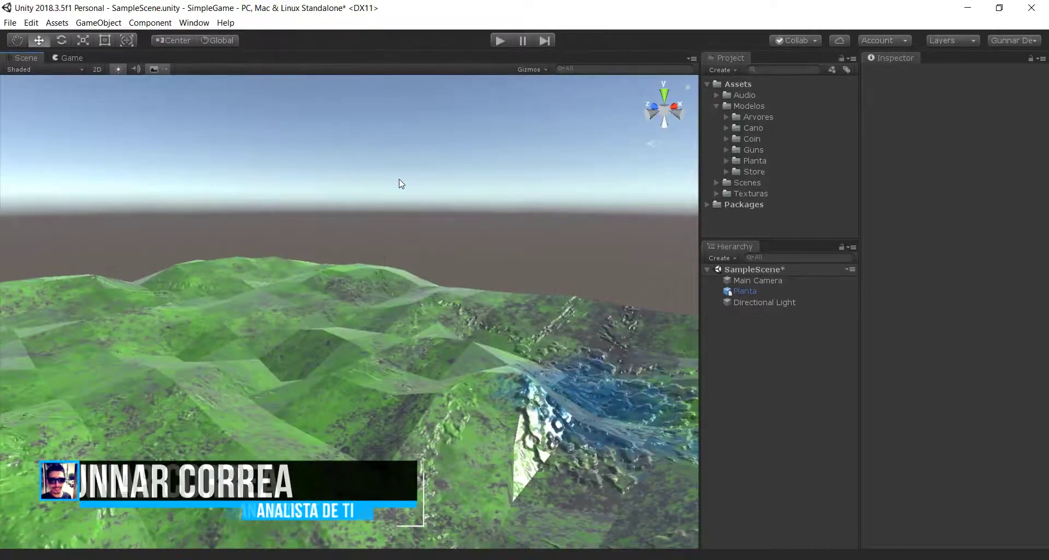
mouse_move(371, 294)
right_down()
mouse_move(323, 293)
mouse_move(380, 306)
right_up()
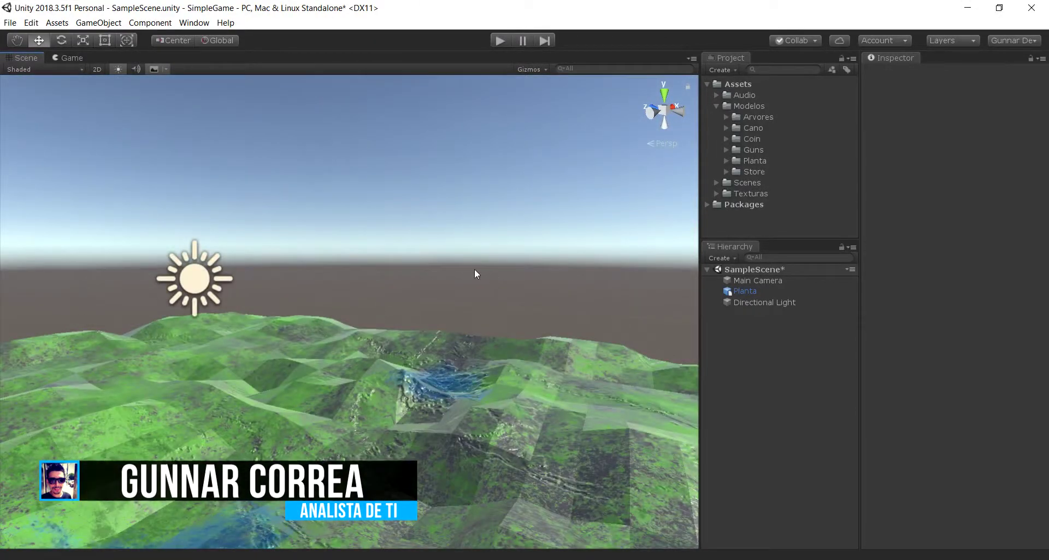
mouse_move(474, 268)
right_down()
mouse_move(570, 299)
mouse_move(575, 246)
right_up()
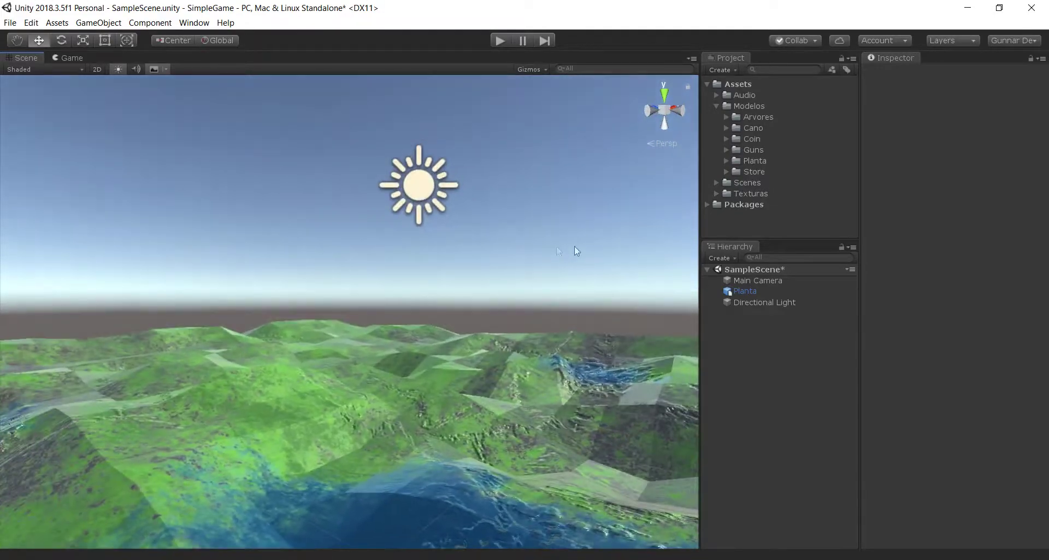
Save the current scene with Ctrl+S
right_click(751, 331)
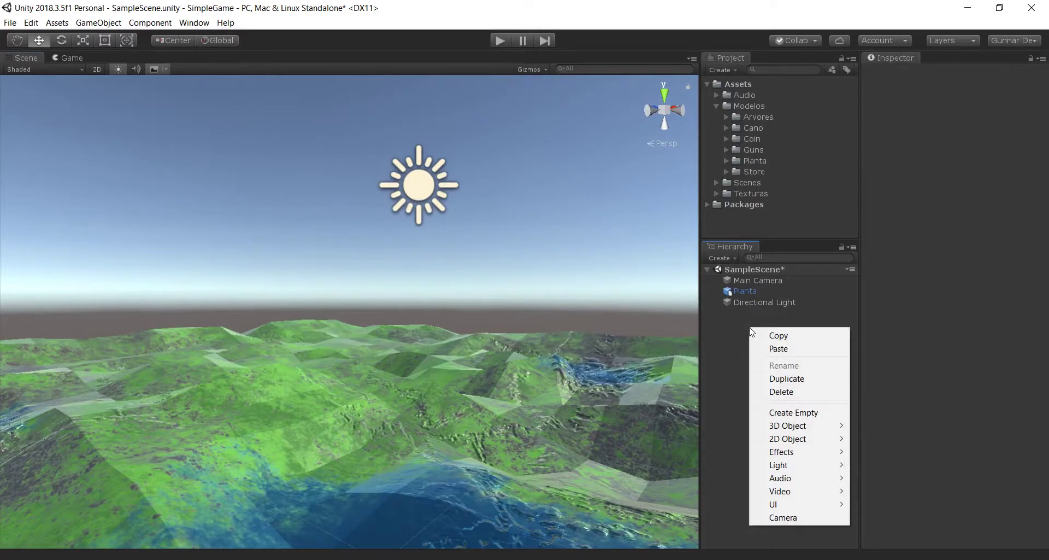
click(721, 313)
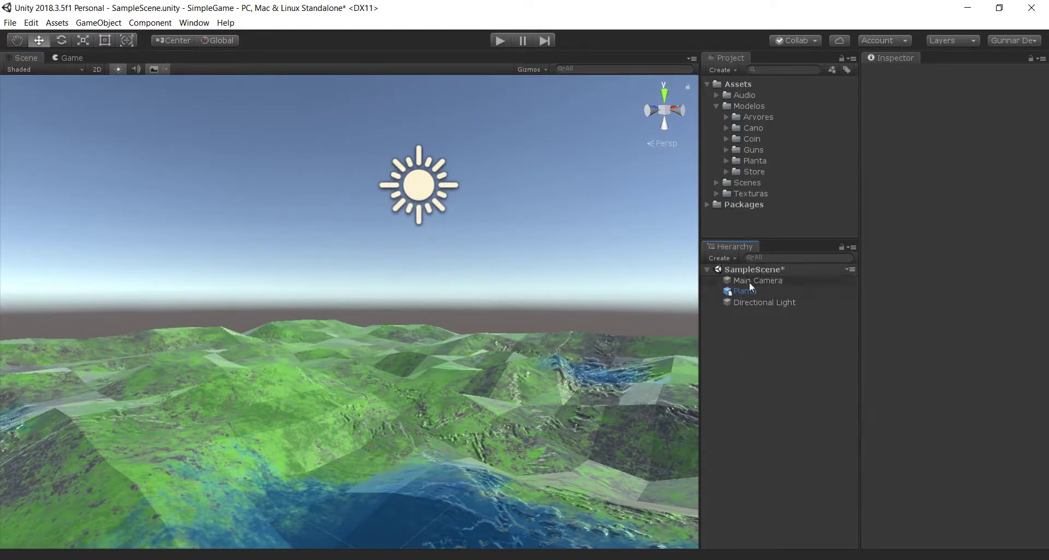
key(ctrl+s)
Add a new Capsule 3D object to the scene from the Hierarchy
right_click(742, 330)
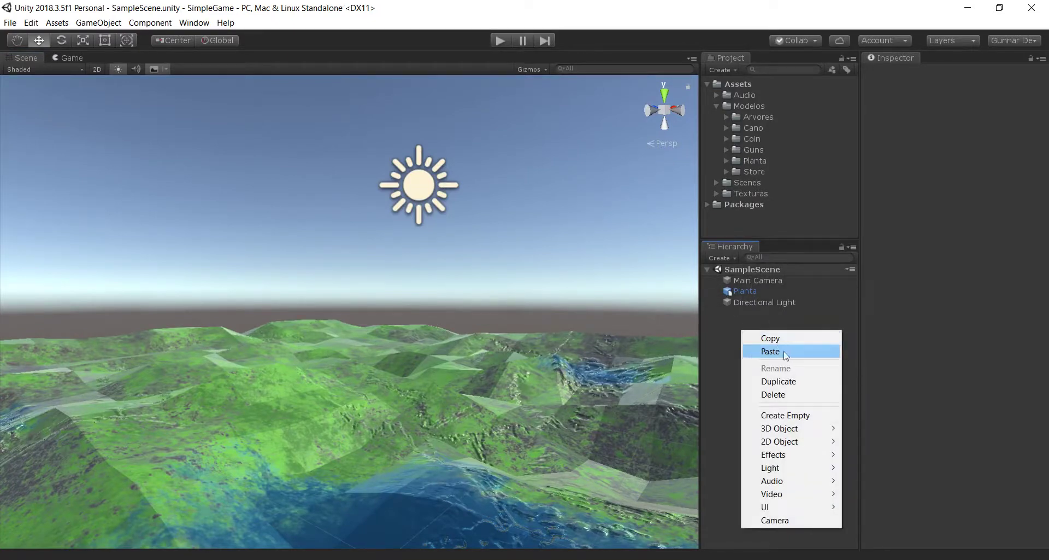
mouse_move(801, 428)
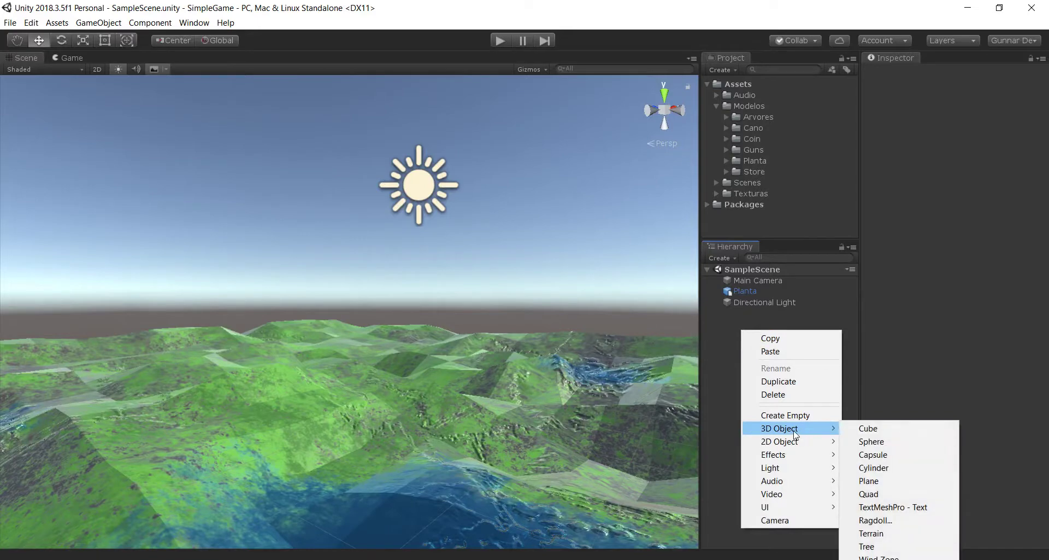
key(Escape)
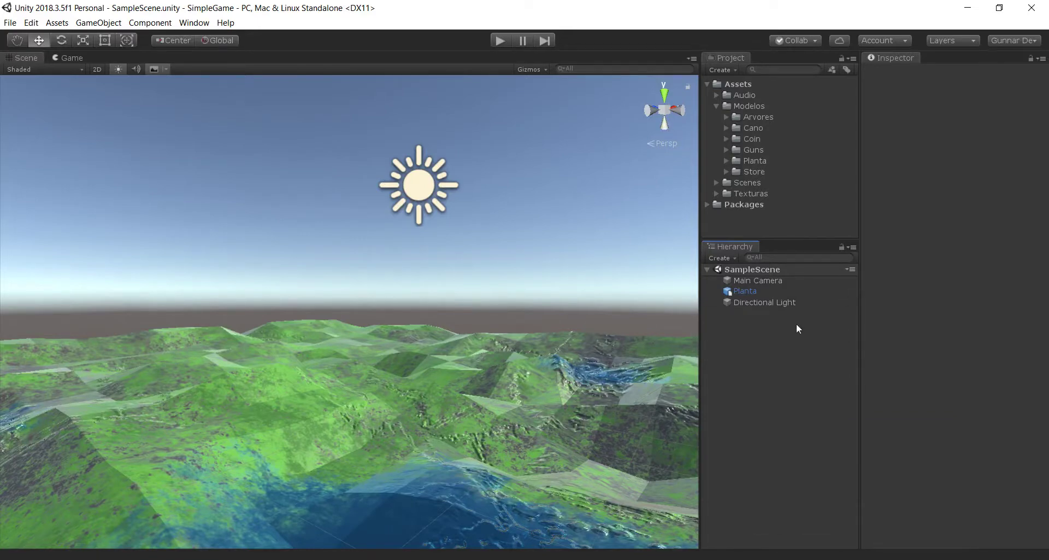
right_click(782, 331)
mouse_move(820, 432)
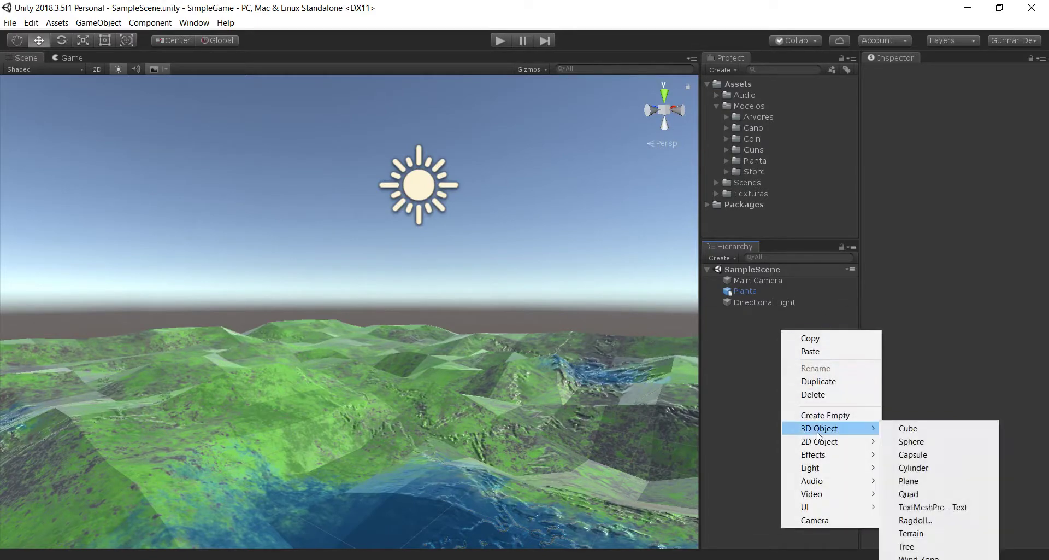
click(919, 455)
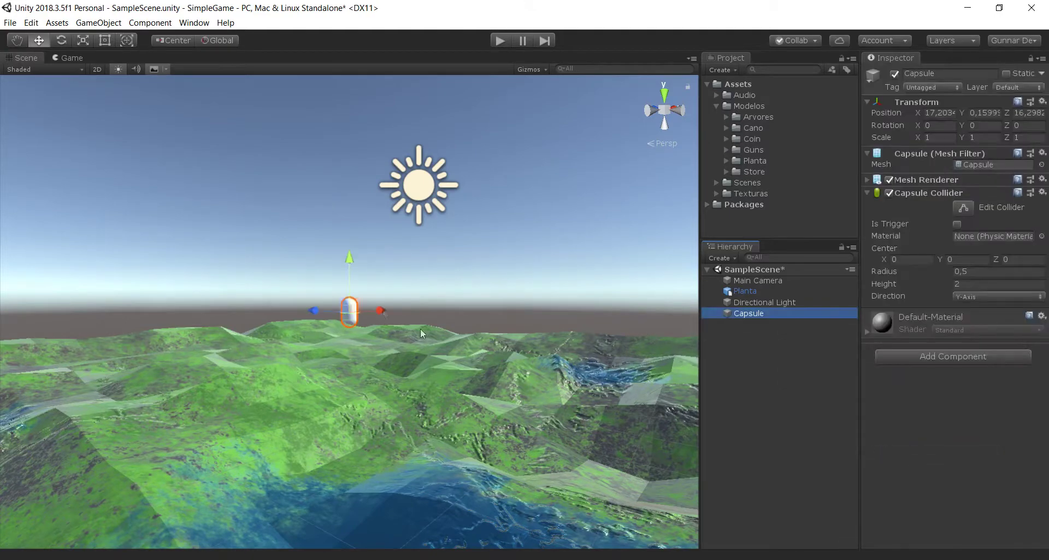
Set the Capsule's Transform Position to 0, 0, 0
key(f)
mouse_move(405, 329)
right_down()
mouse_move(313, 405)
mouse_move(349, 411)
right_up()
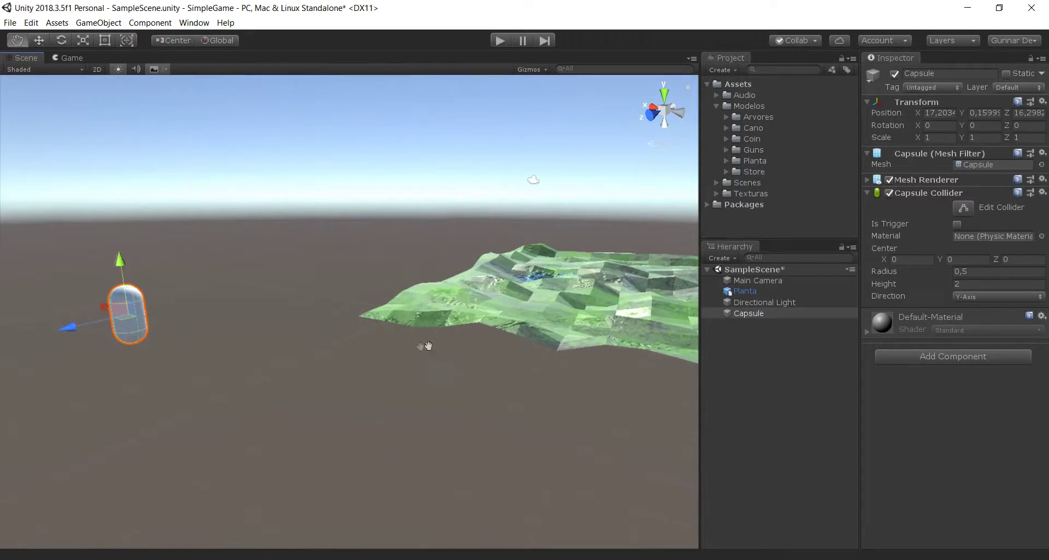
right_drag(428, 346, 168, 253)
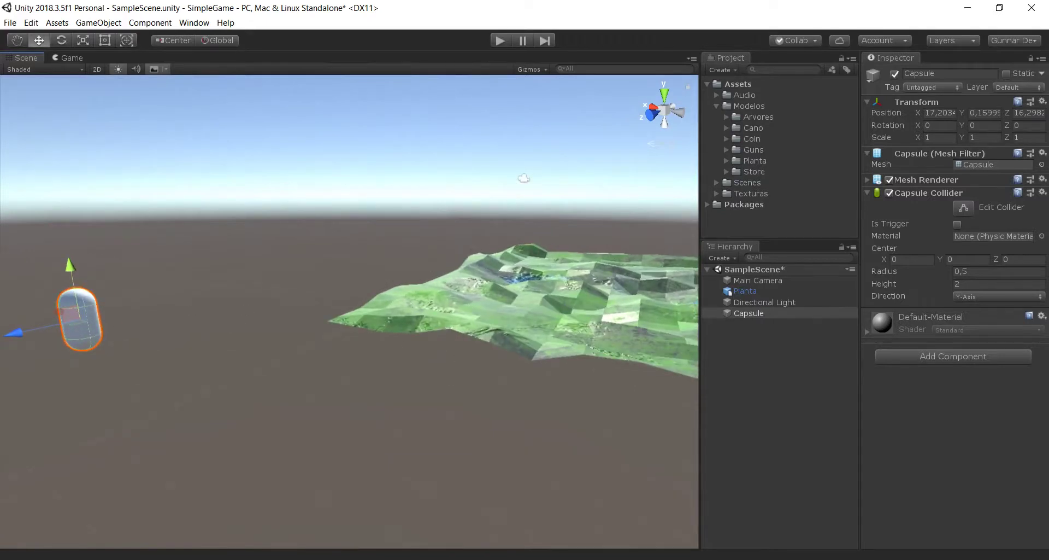
click(950, 114)
text(0)
key(Tab)
text(0)
key(Tab)
text(0)
key(Return)
Raise the Capsule along Y to 0.482 so it stands on the terrain
key(f)
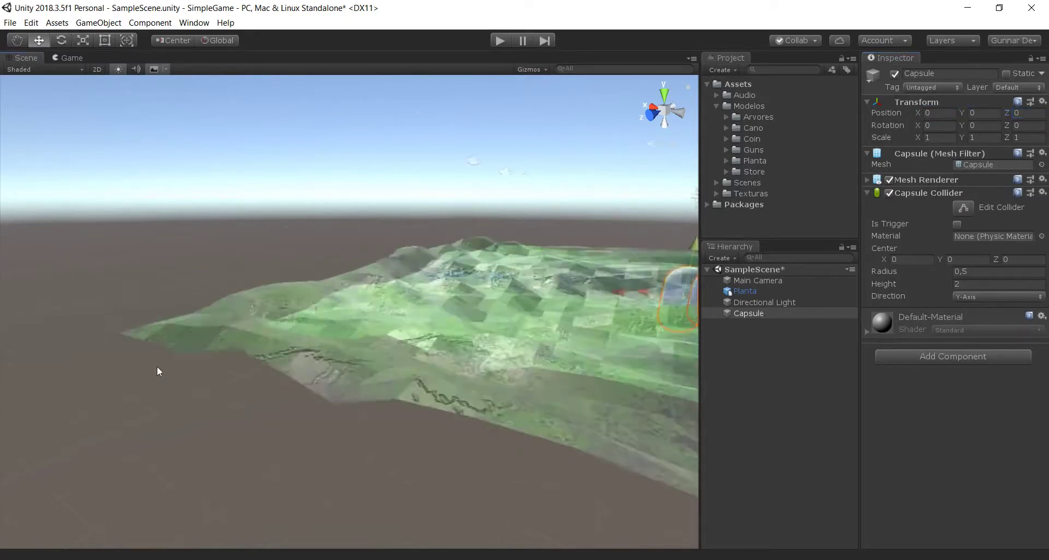
drag(348, 281, 342, 231)
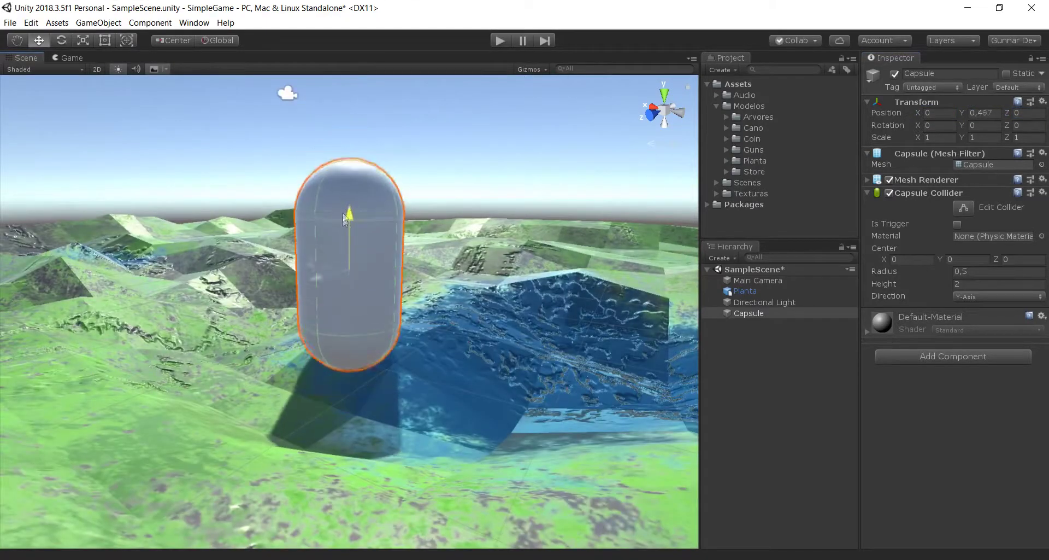
mouse_move(342, 232)
right_down()
mouse_move(412, 347)
mouse_move(397, 357)
right_up()
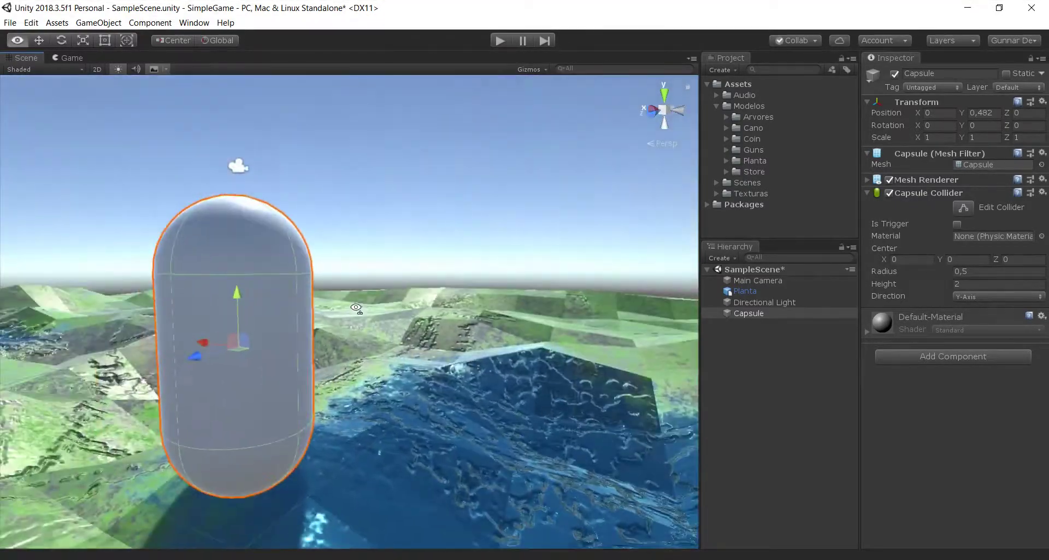
mouse_move(380, 381)
right_down()
mouse_move(307, 283)
mouse_move(354, 399)
mouse_move(377, 359)
mouse_move(345, 337)
right_up()
right_drag(271, 309, 166, 297)
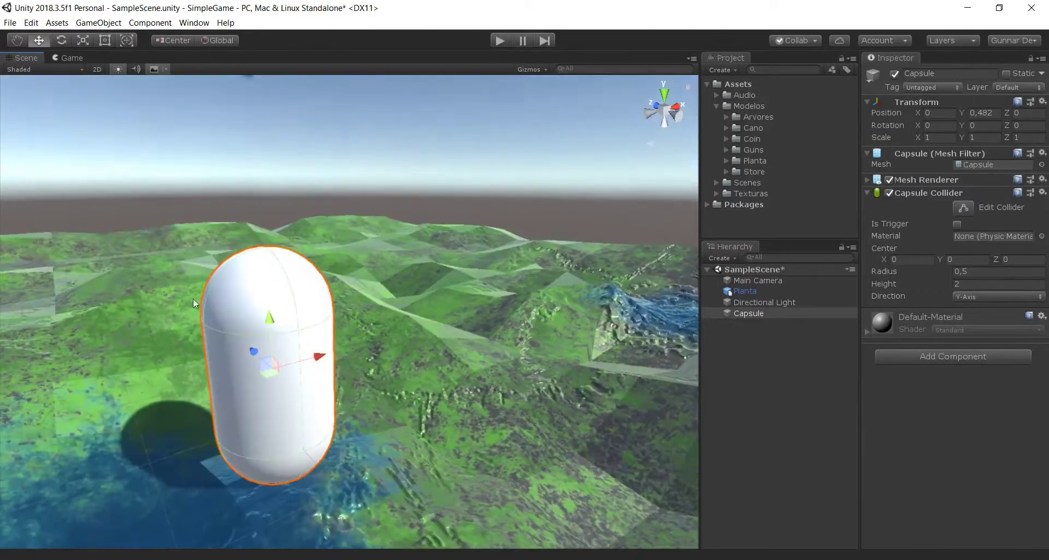
Drag Main Camera onto the Capsule in the Hierarchy to make it a child
click(766, 280)
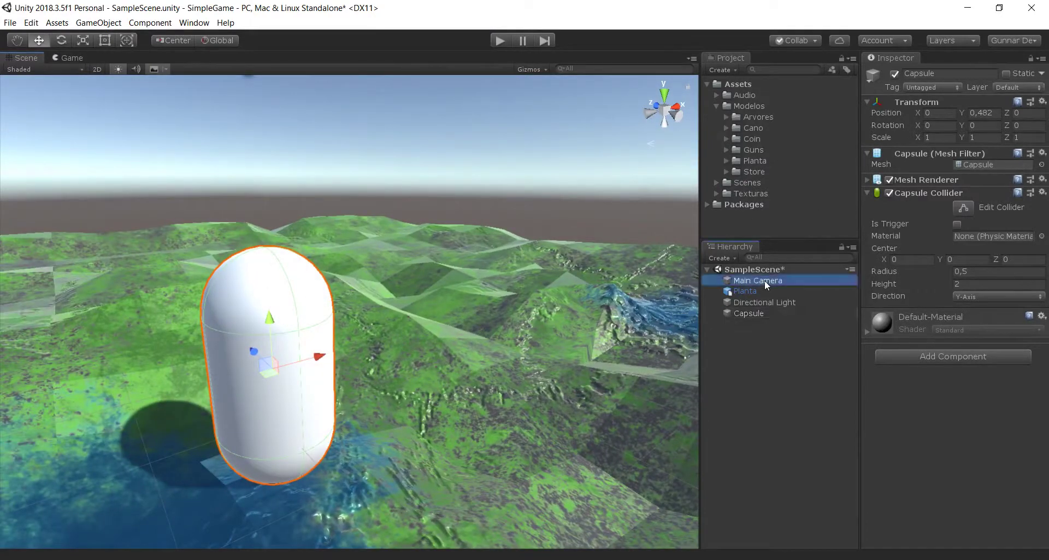
drag(763, 280, 754, 312)
click(750, 302)
click(752, 301)
click(749, 343)
Select and frame the Capsule, then put its Hierarchy name into edit mode
right_click(756, 304)
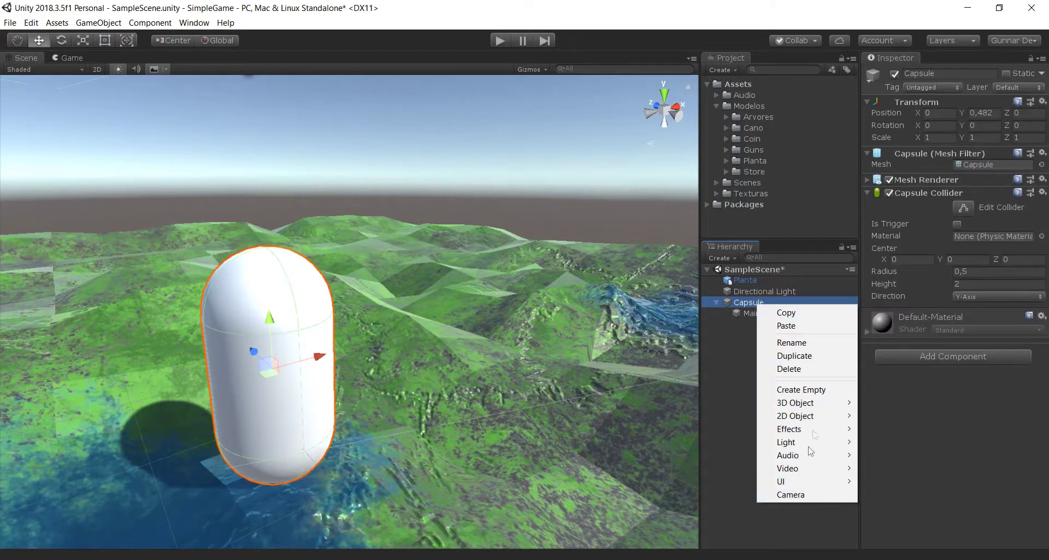
click(744, 324)
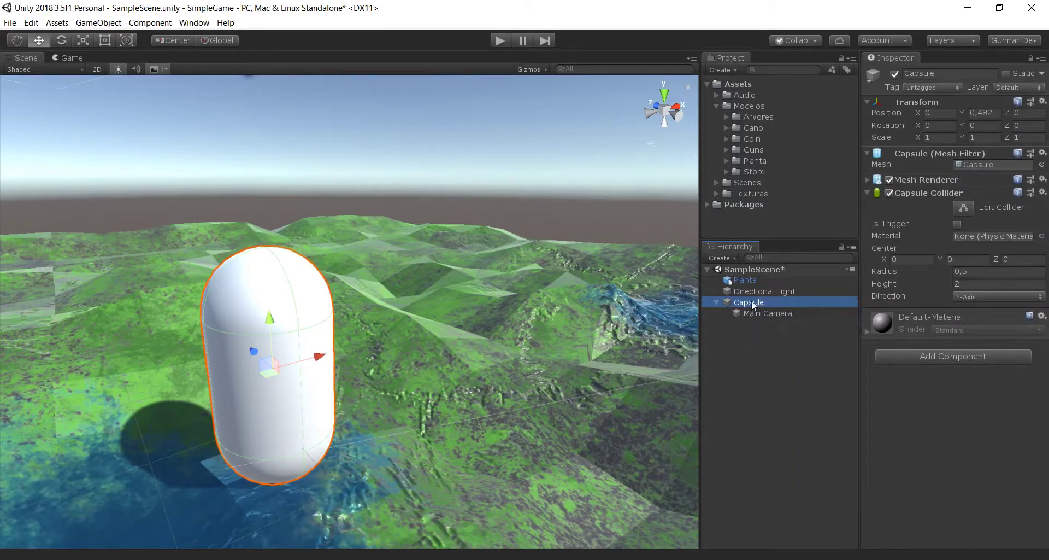
click(776, 330)
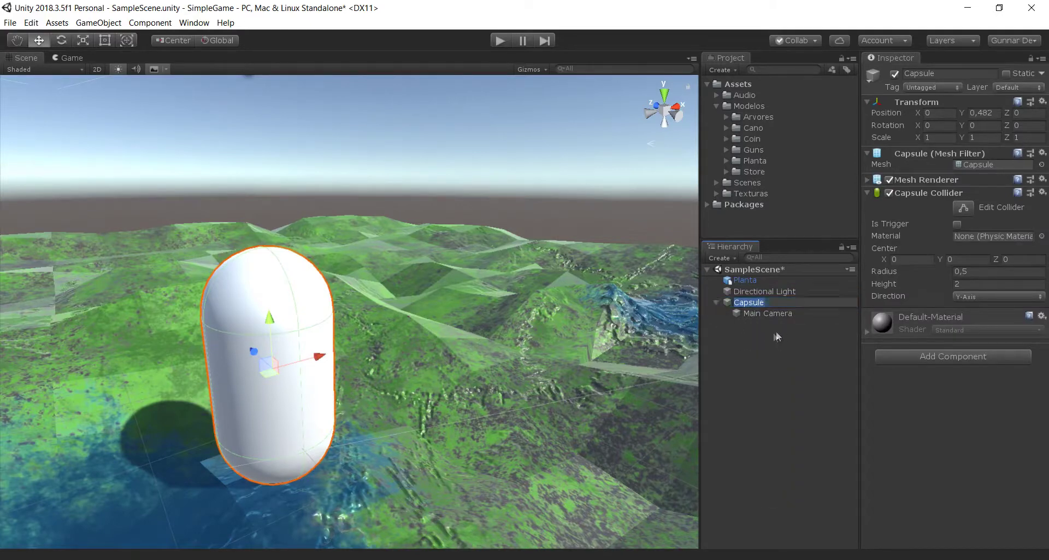
double_click(757, 301)
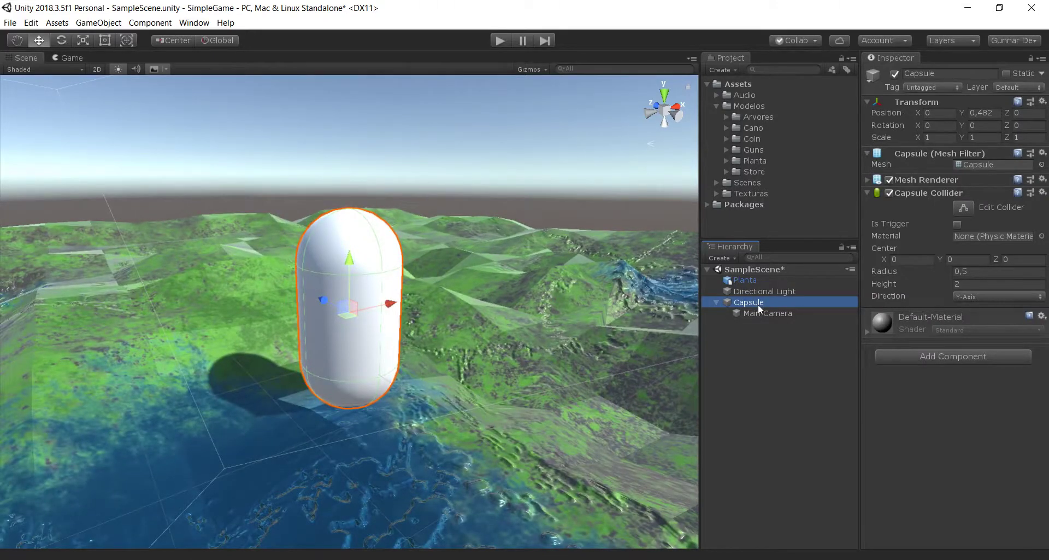
click(755, 321)
click(752, 299)
click(762, 301)
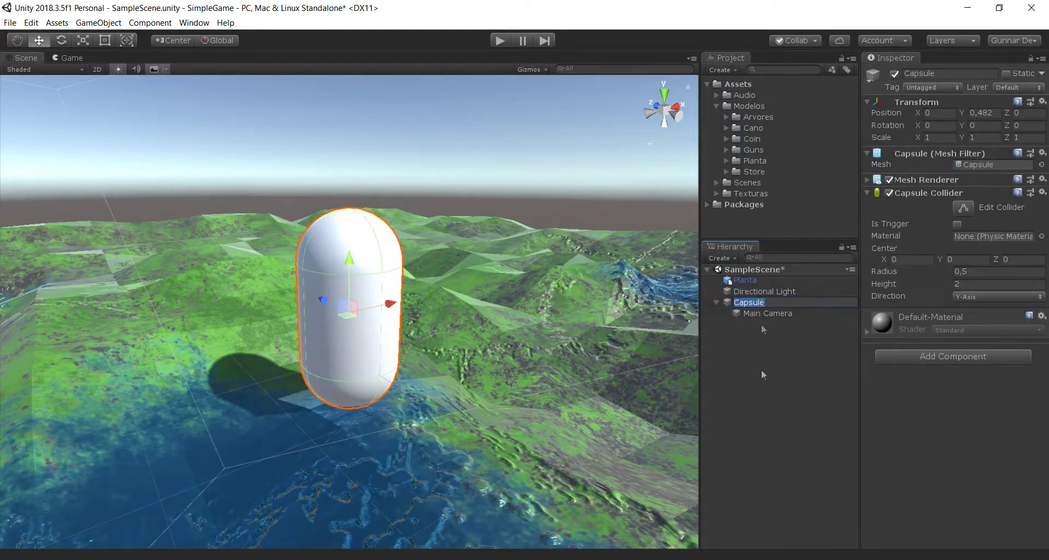
click(766, 396)
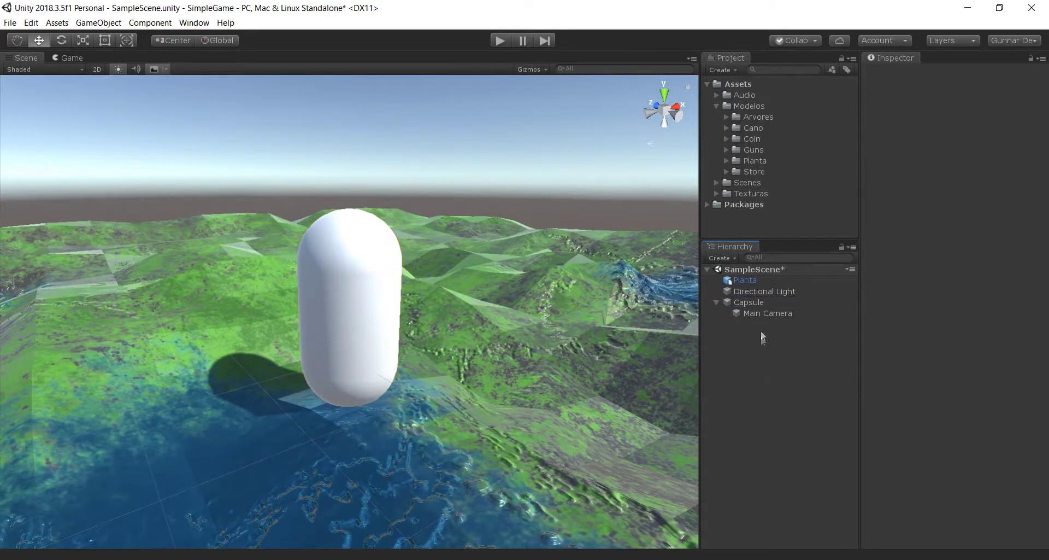
click(753, 301)
click(753, 302)
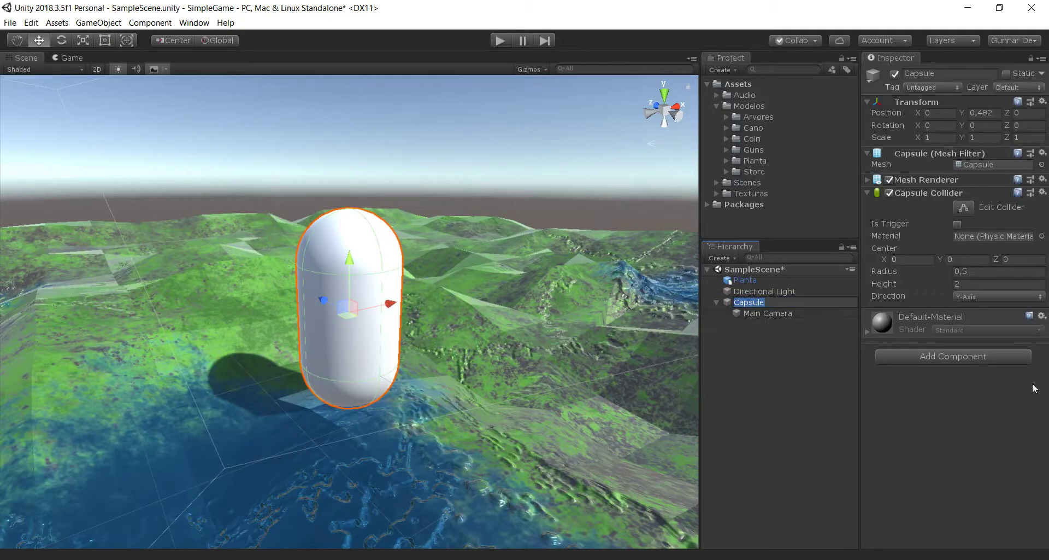
Rename the Capsule to 'Player' and expand its Default-Material settings
text(Player)
key(Return)
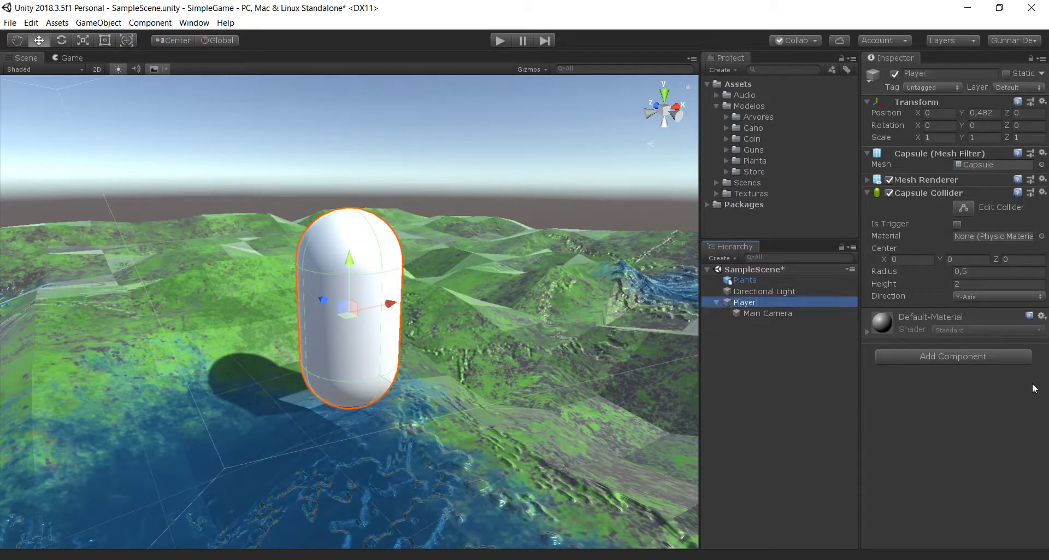
click(867, 331)
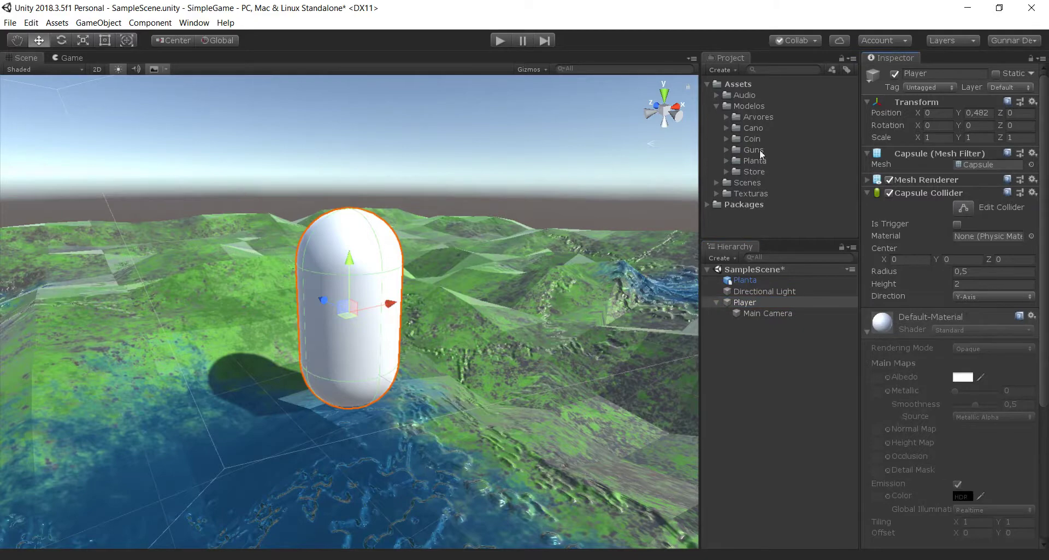
click(715, 105)
click(736, 83)
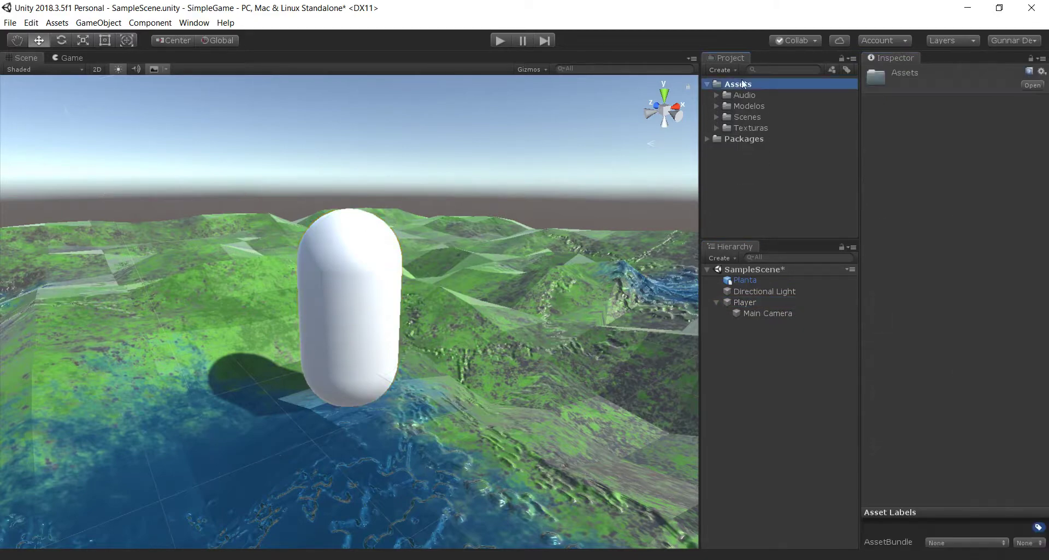
Create a folder named 'Materiais' inside the project's Assets
right_click(731, 81)
mouse_move(739, 87)
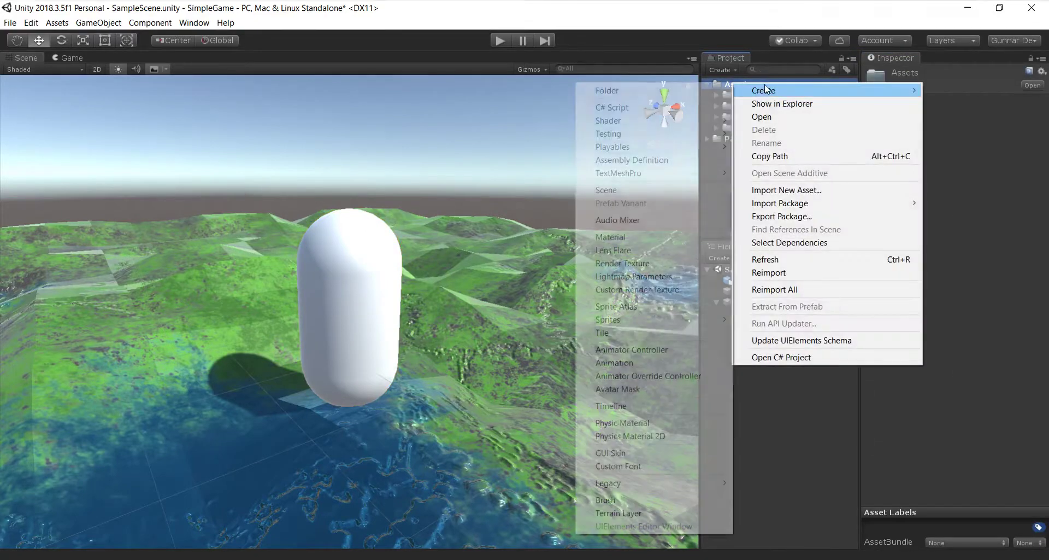
click(683, 89)
text(Materiais)
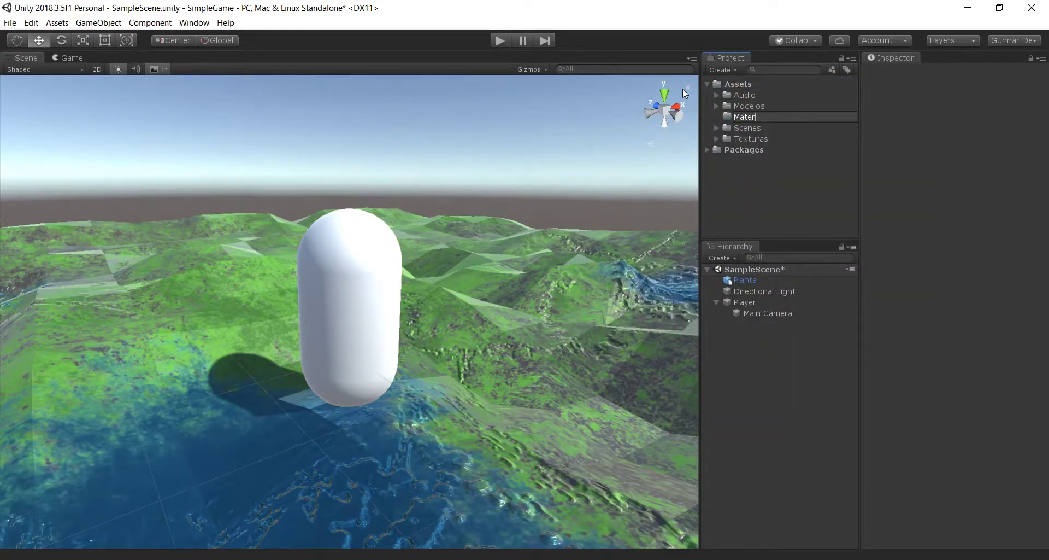
key(Return)
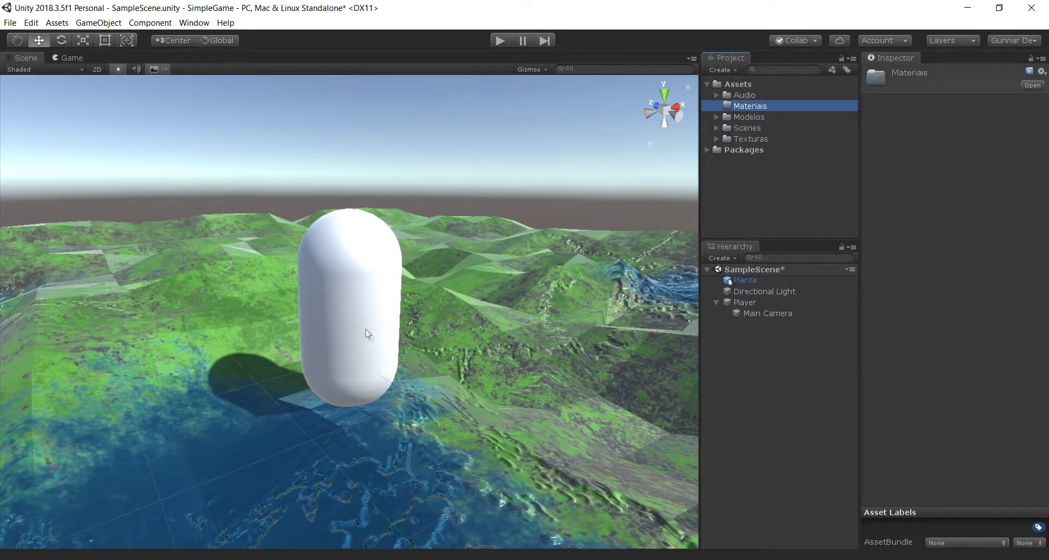
scroll(358, 324, down, 3)
click(371, 380)
Increase the Planta material's Height Map strength from 0,02 to 0,035
scroll(472, 413, up, 3)
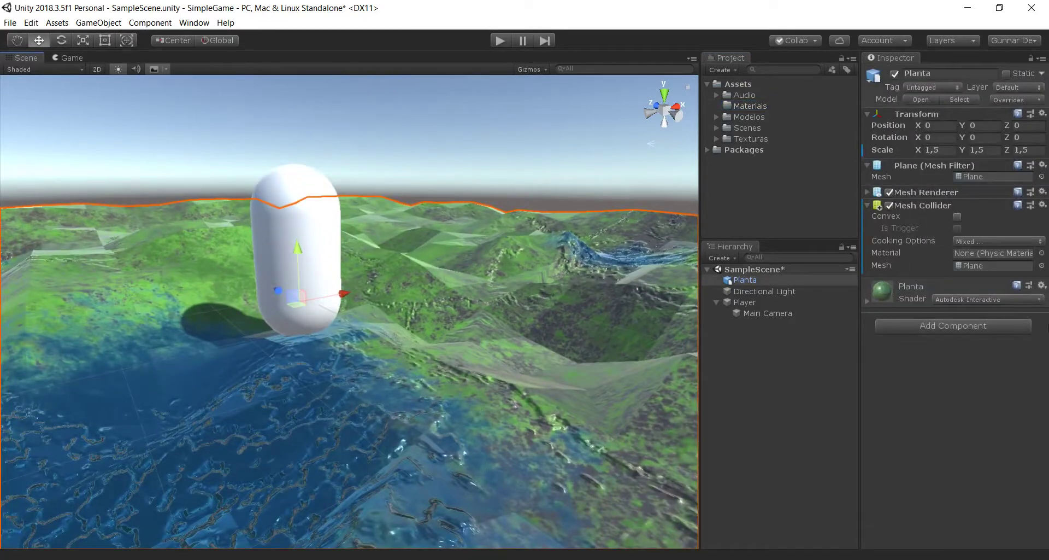
click(868, 302)
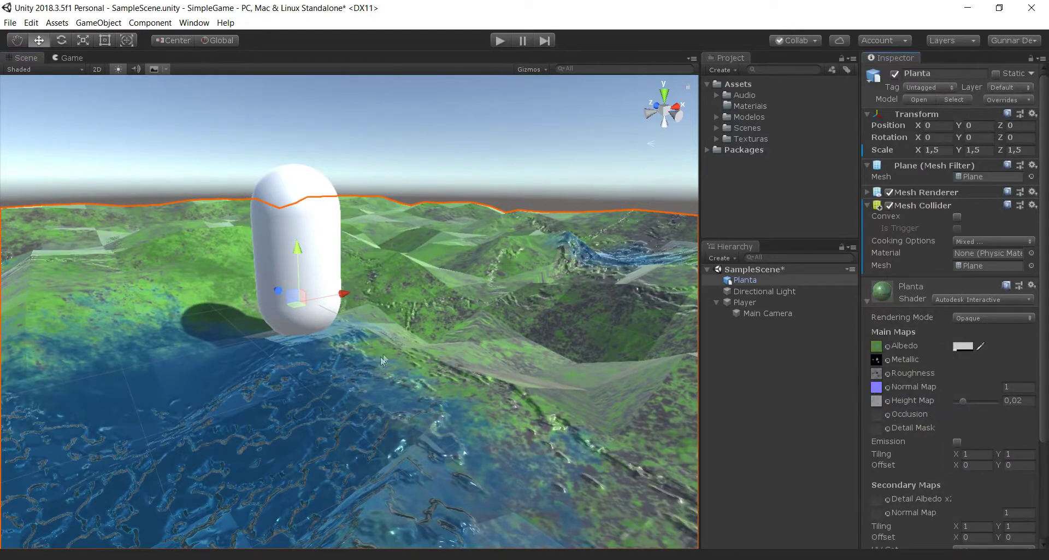
right_drag(626, 408, 309, 294)
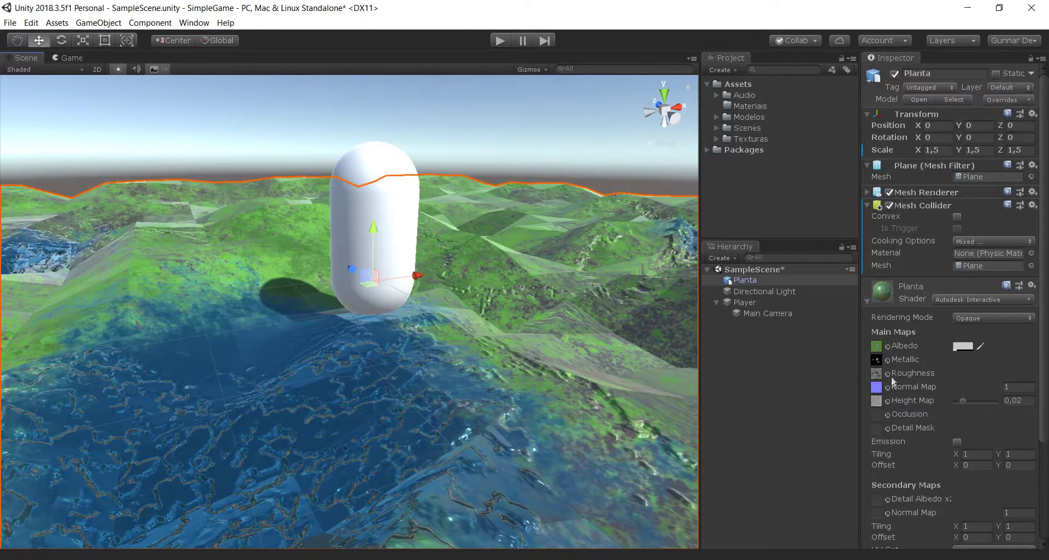
alt+drag(408, 358, 342, 360)
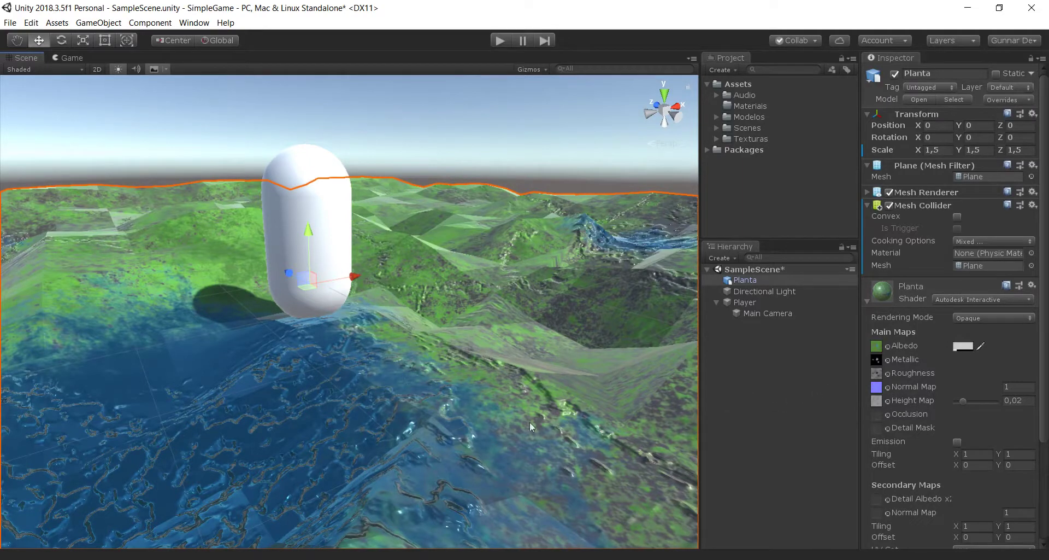
mouse_move(956, 402)
mouse_down()
mouse_move(989, 407)
mouse_move(967, 421)
mouse_move(975, 433)
mouse_up()
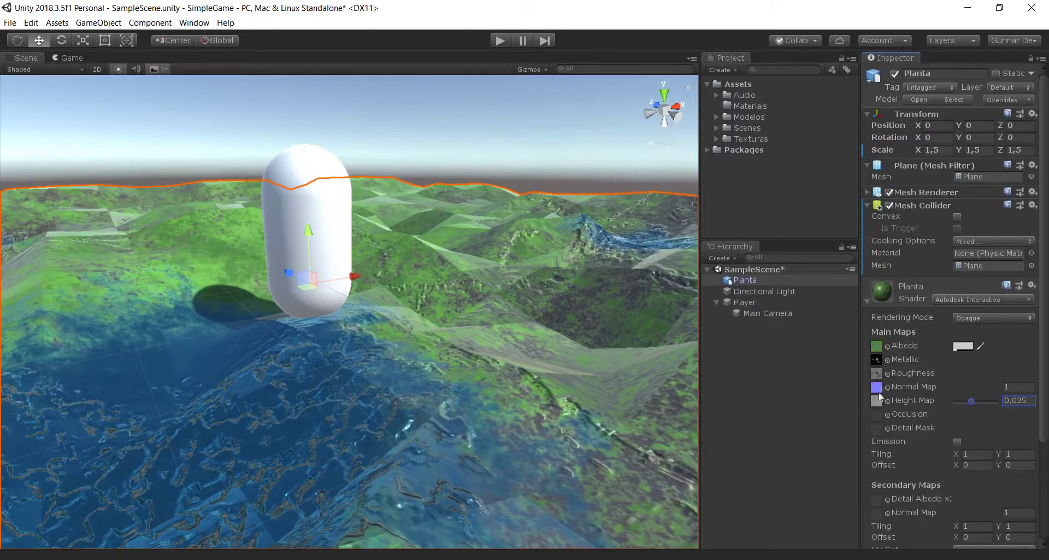
click(739, 104)
Create a new material named 'Player' in the Materiais folder
right_click(737, 104)
mouse_move(762, 112)
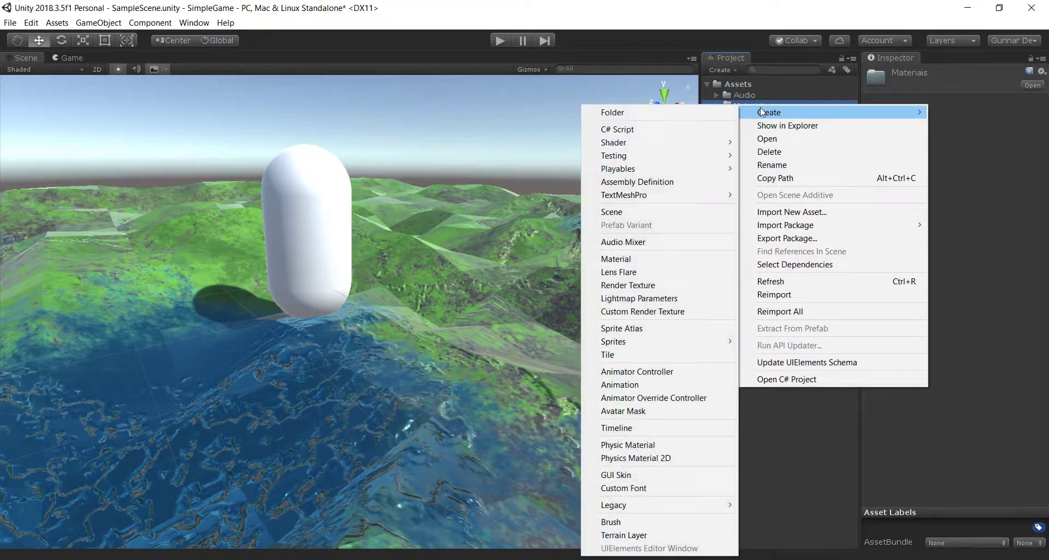
click(631, 259)
text(Player)
key(Return)
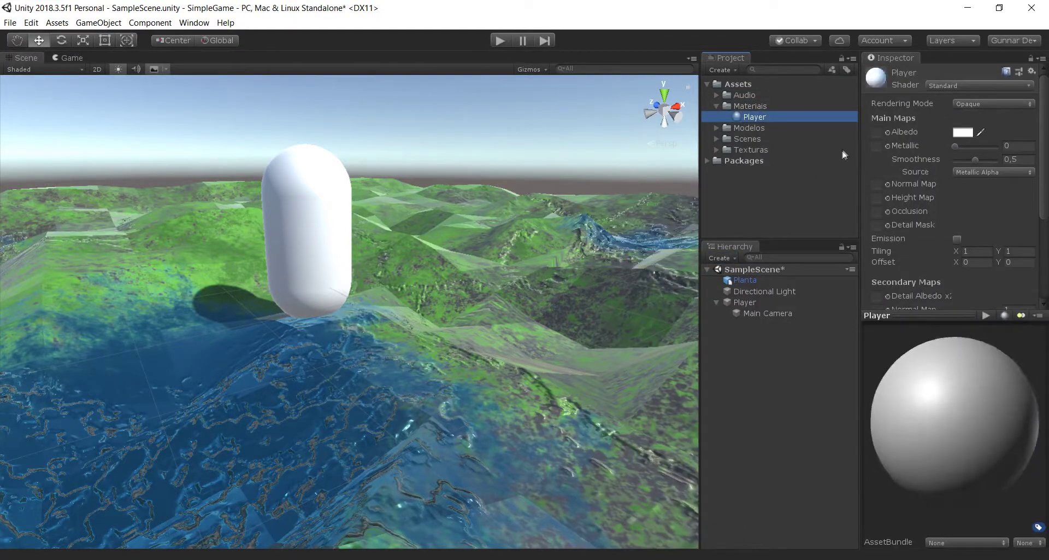
Set the Player material's Albedo colour to bright blue 00A3FF
click(962, 133)
click(737, 111)
drag(737, 113, 696, 196)
drag(758, 155, 806, 132)
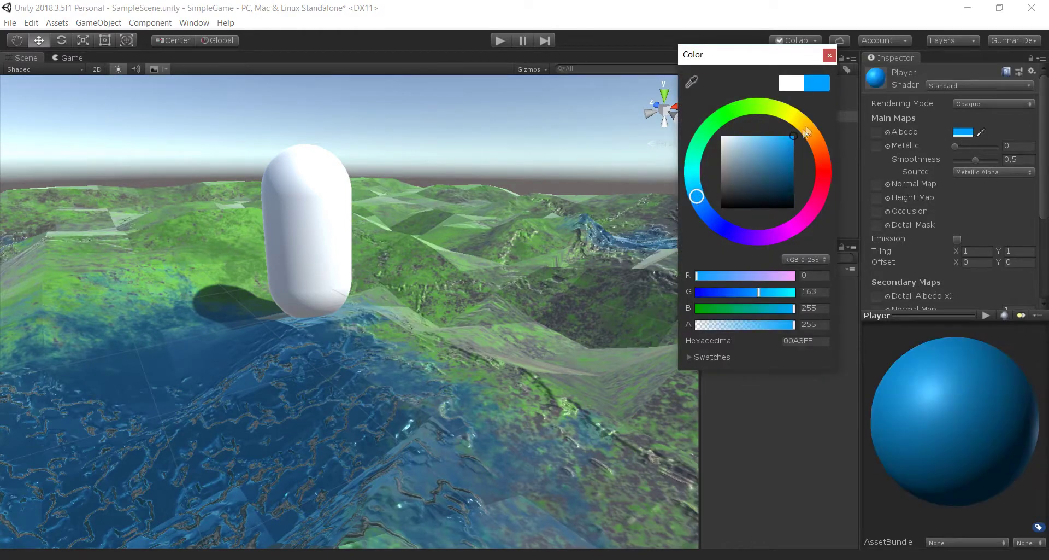
key(Return)
Drag the Player material onto the Player object
click(752, 117)
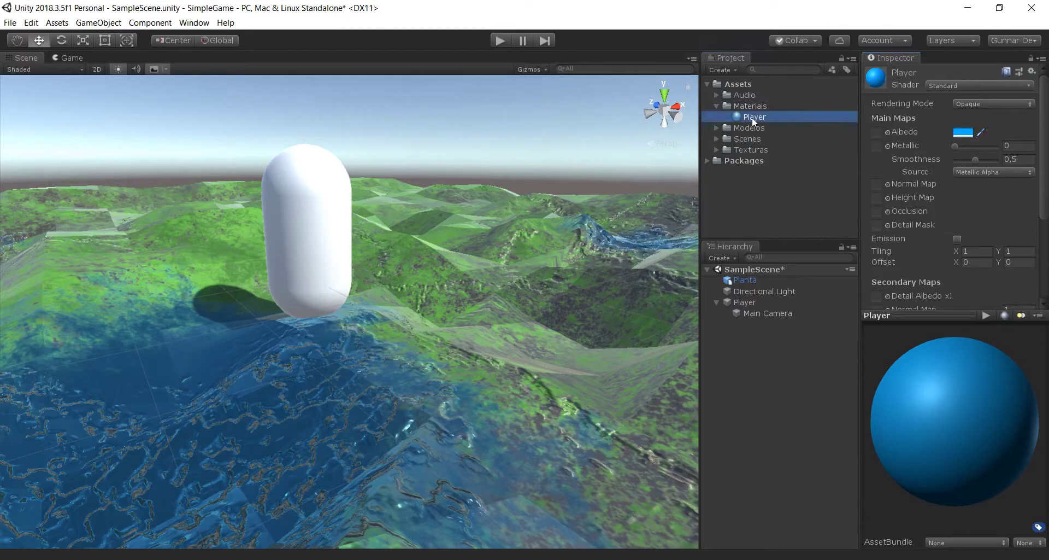
drag(752, 117, 334, 221)
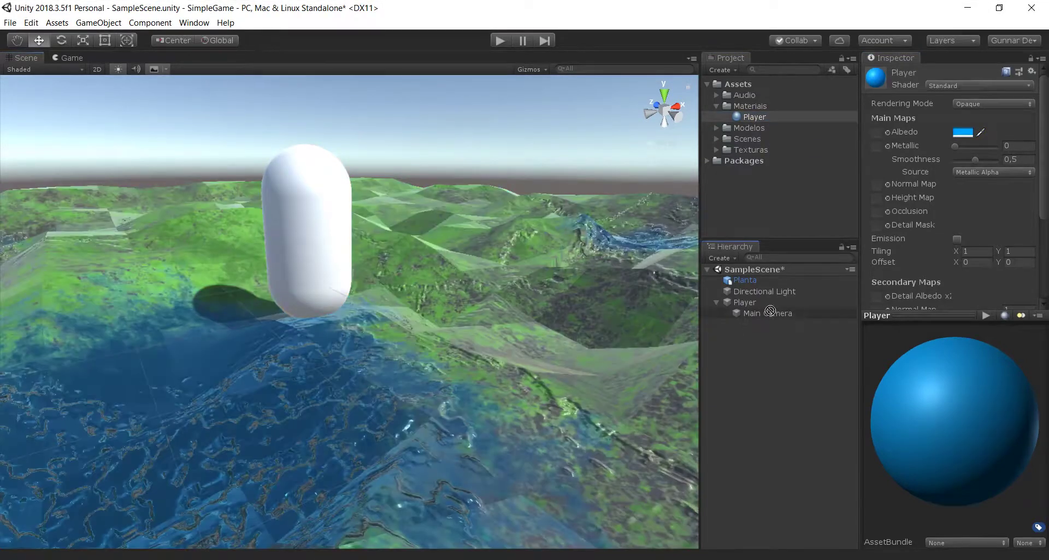
drag(311, 204, 747, 302)
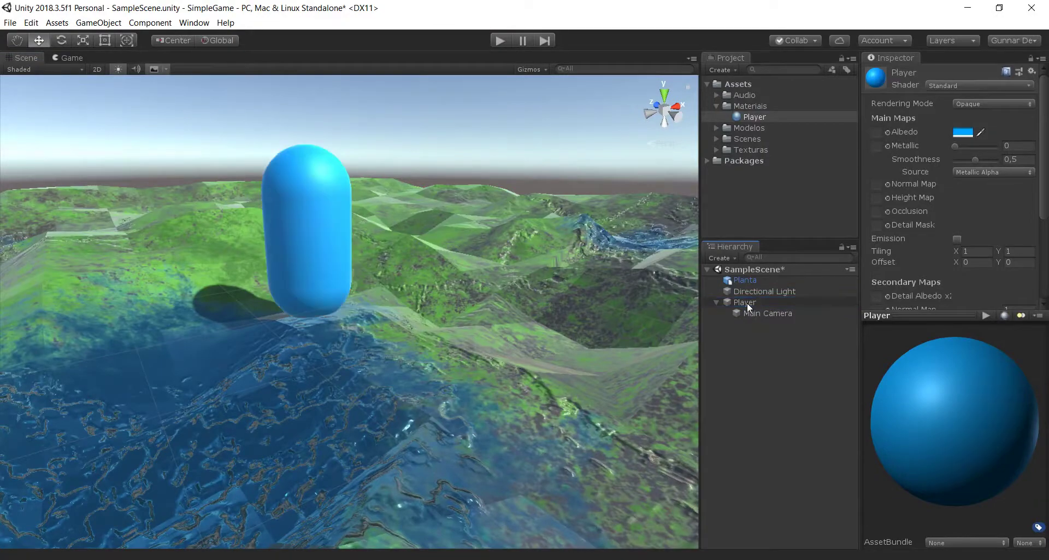
Finish applying the blue material to Player and select the Main Camera
click(747, 302)
click(765, 313)
alt+drag(553, 292, 457, 317)
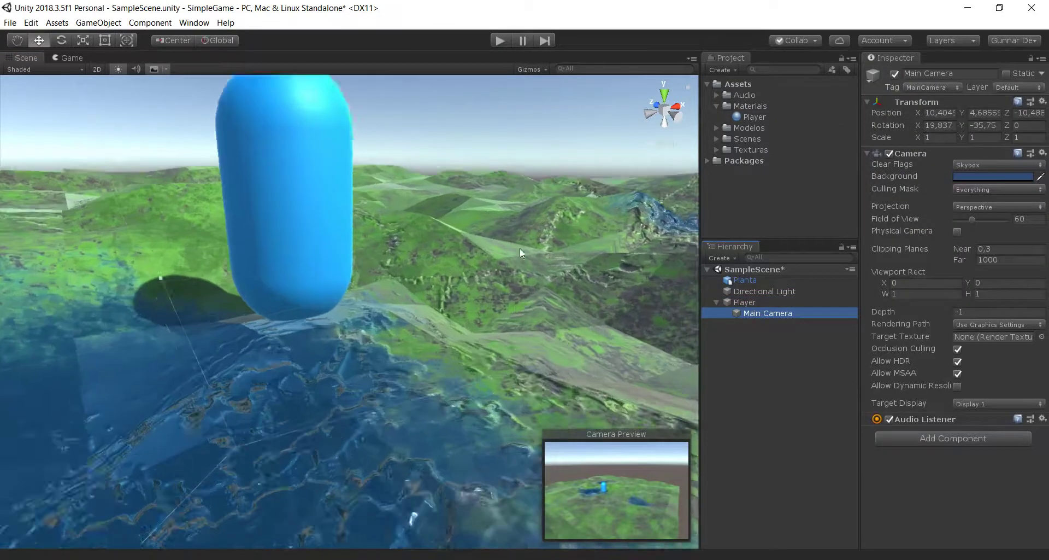
alt+right_drag(457, 317, 469, 376)
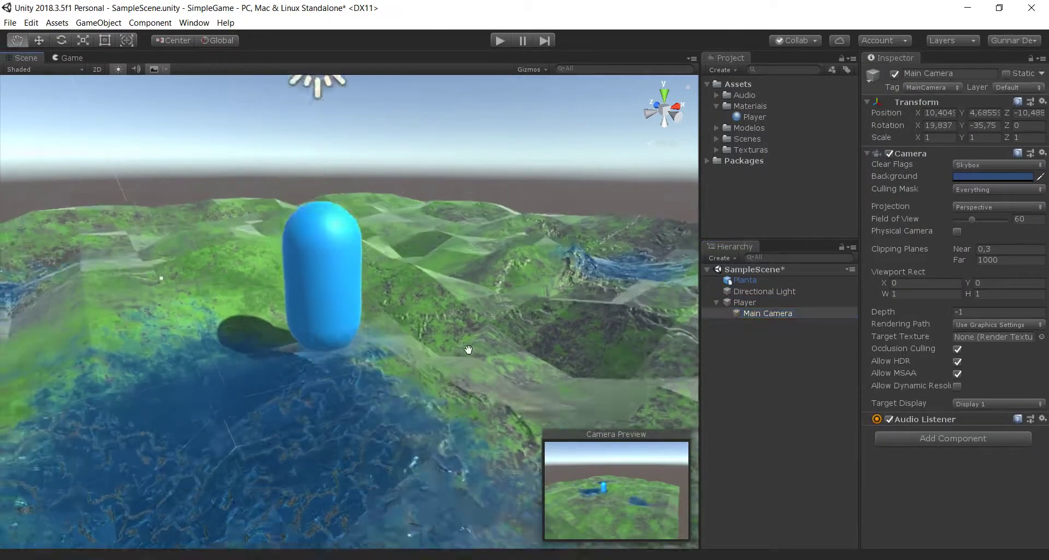
Reset the Main Camera's position to 0, 0, 0
click(930, 114)
text(0)
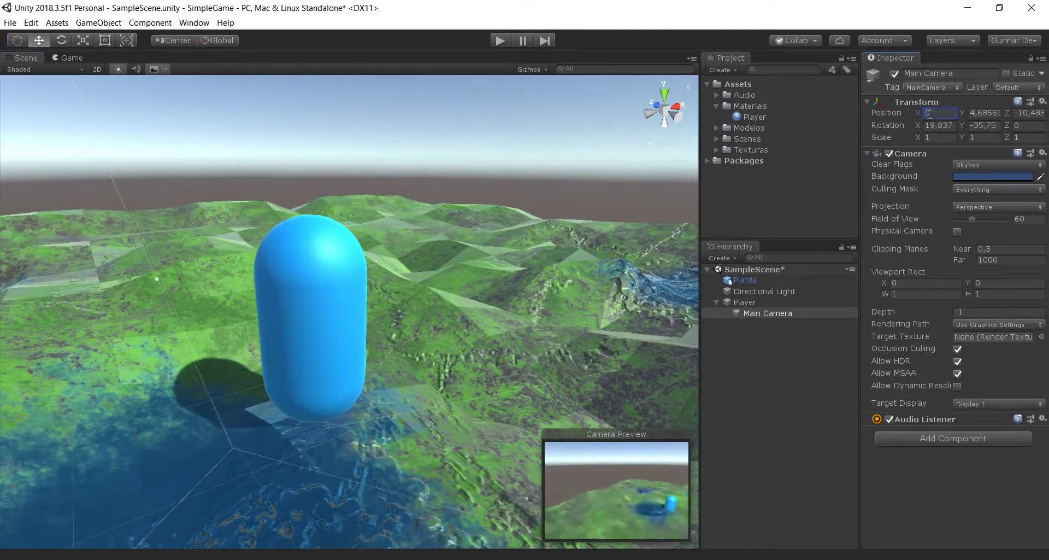
key(Tab)
text(0)
key(Tab)
text(0)
key(Tab)
text(0)
key(Tab)
text(0)
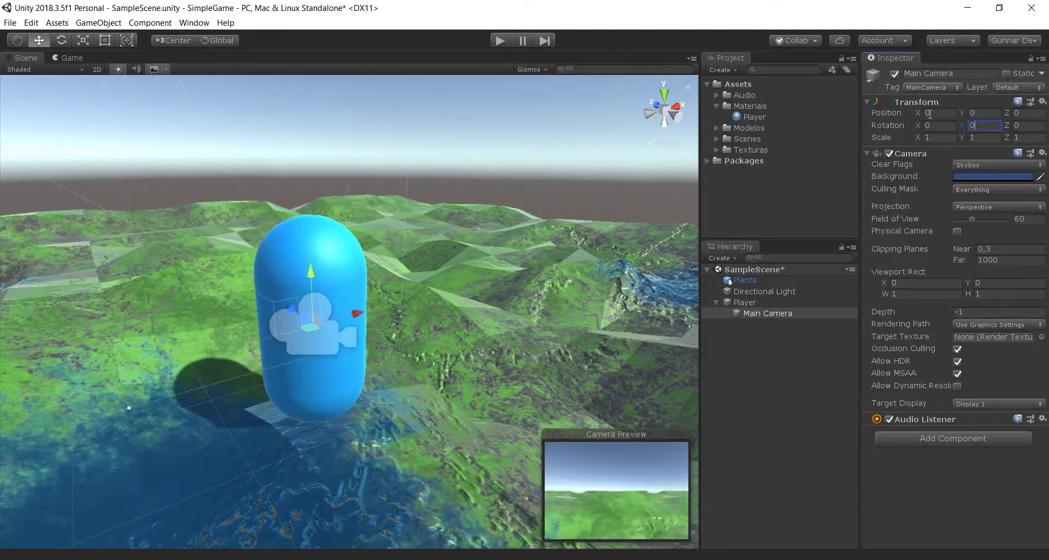
Place the camera behind and above Player at 0.262, 1.457, -2.799, tilted down 10.481°
alt+drag(505, 215, 428, 344)
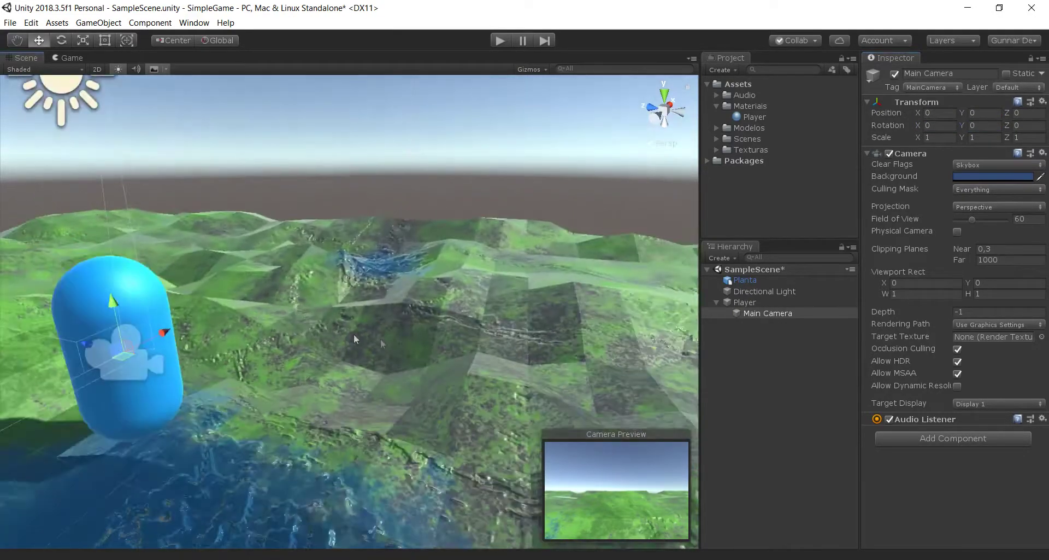
mouse_move(217, 335)
mouse_down()
mouse_move(329, 372)
mouse_move(382, 348)
mouse_move(405, 212)
mouse_move(546, 229)
mouse_up()
click(61, 40)
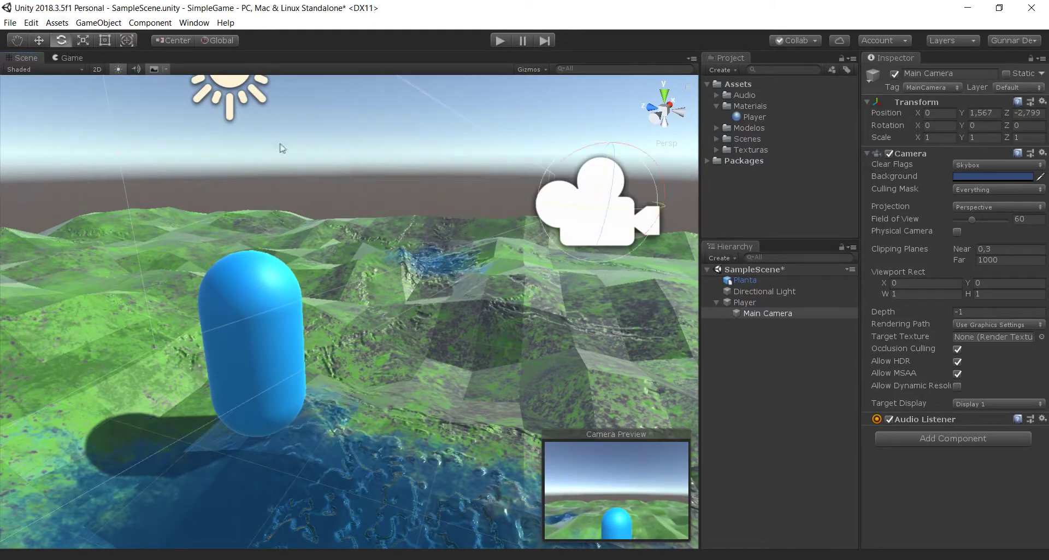
key(f)
mouse_move(390, 287)
mouse_down()
mouse_move(372, 261)
mouse_move(352, 277)
mouse_up()
key(w)
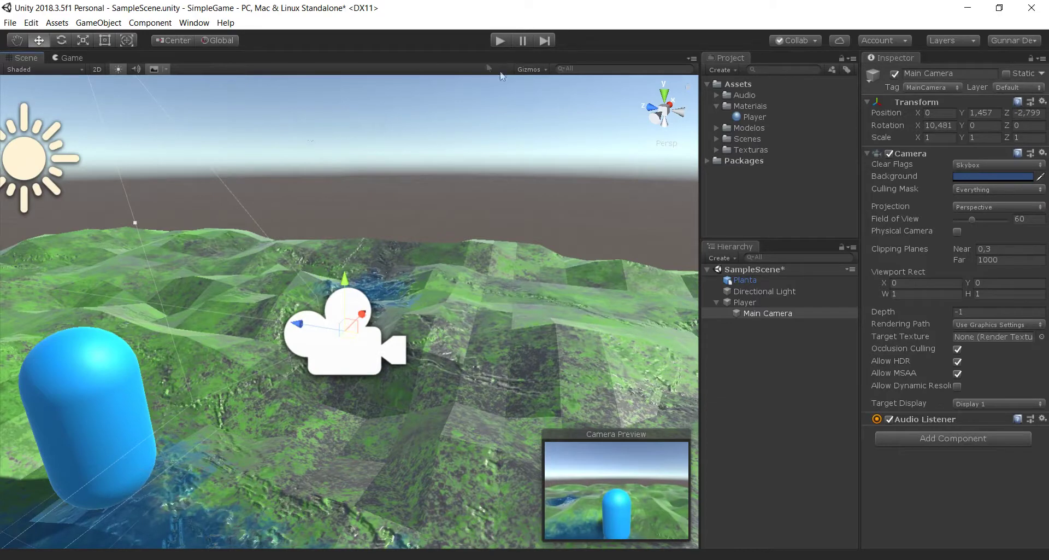
drag(362, 313, 410, 296)
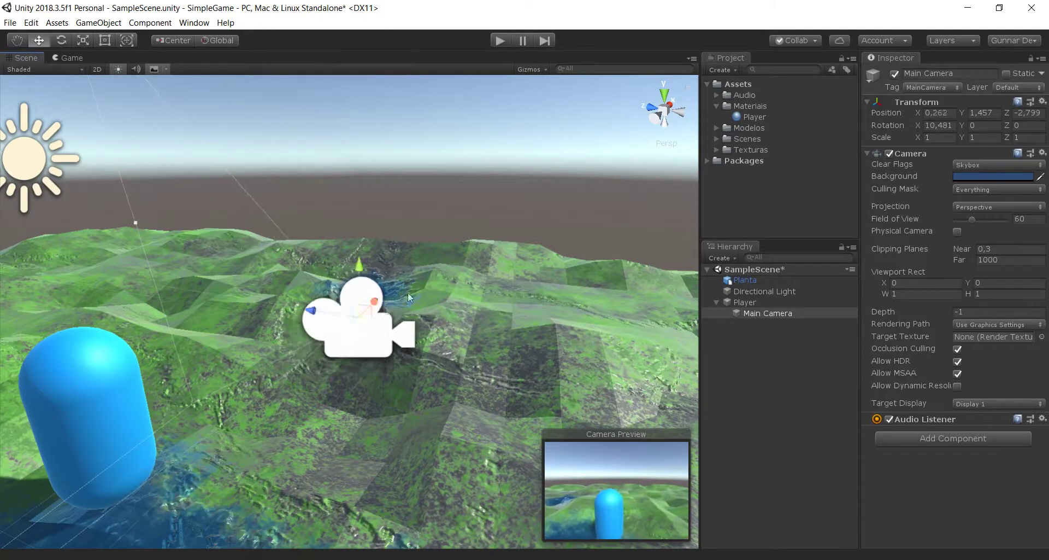
Save the scene and test Play mode with Maximize On Play enabled
key(ctrl+s)
click(499, 41)
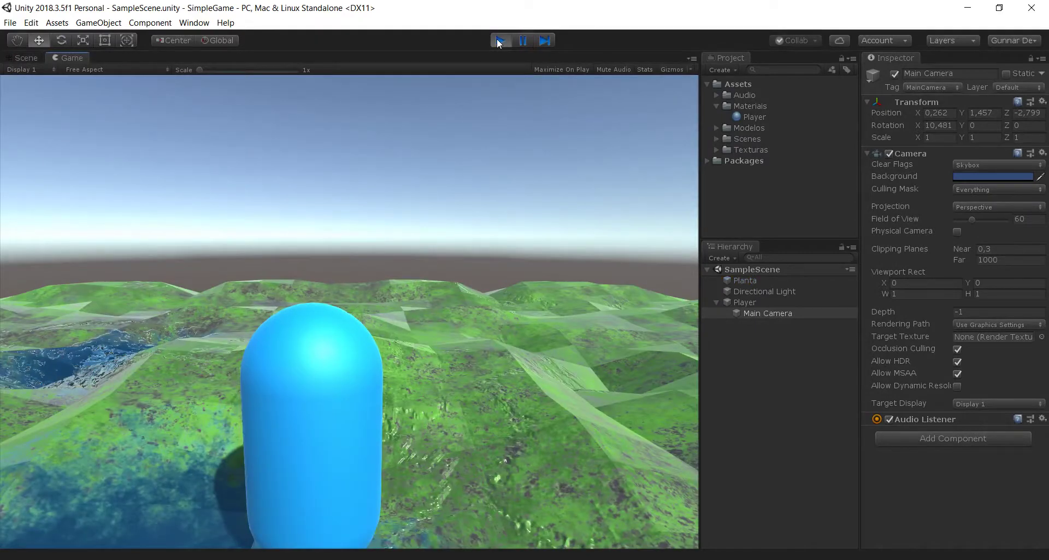
click(571, 71)
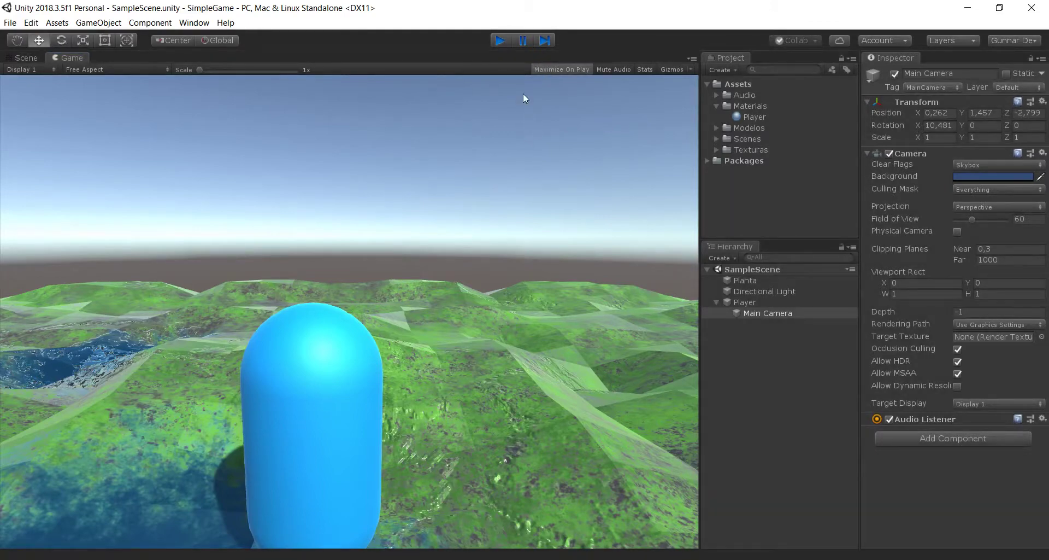
click(502, 40)
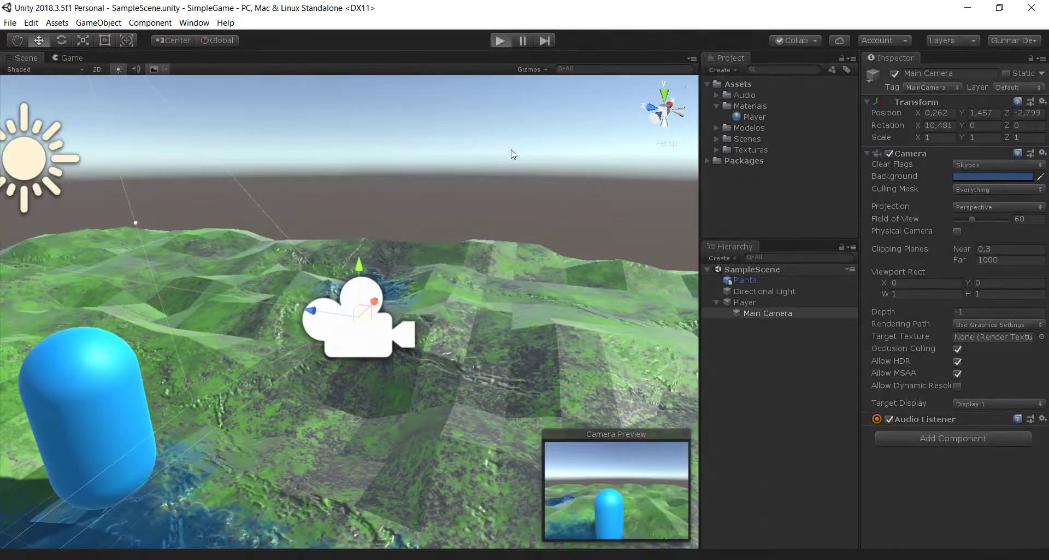
Run the game maximized, viewing the blue Player capsule from behind over the hills
key(ctrl+p)
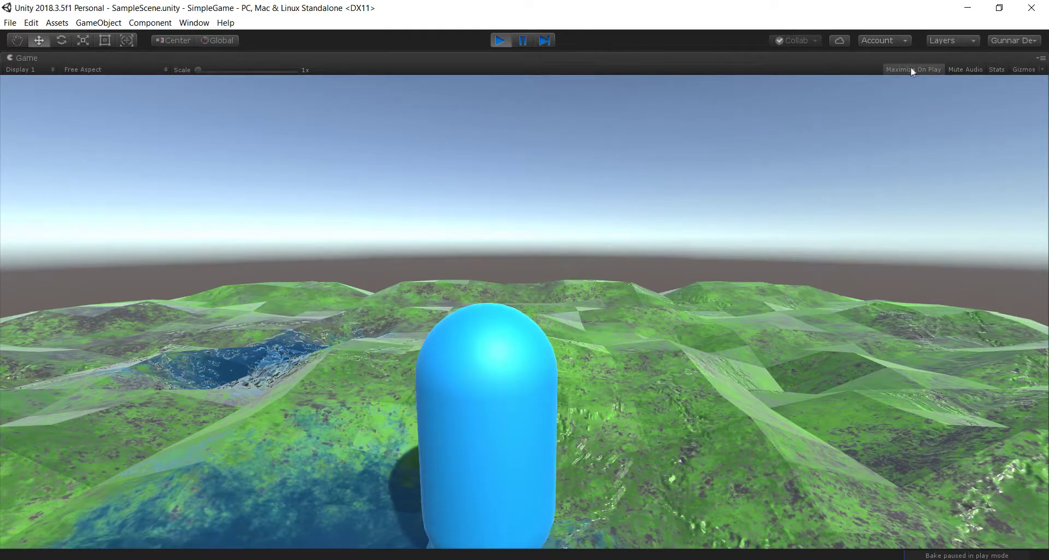
click(531, 43)
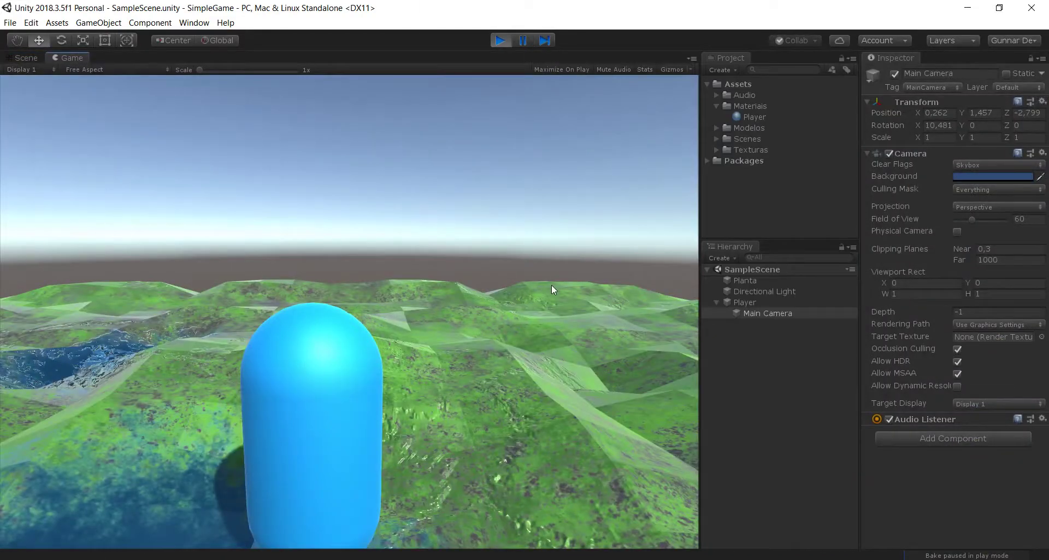
click(557, 68)
click(529, 44)
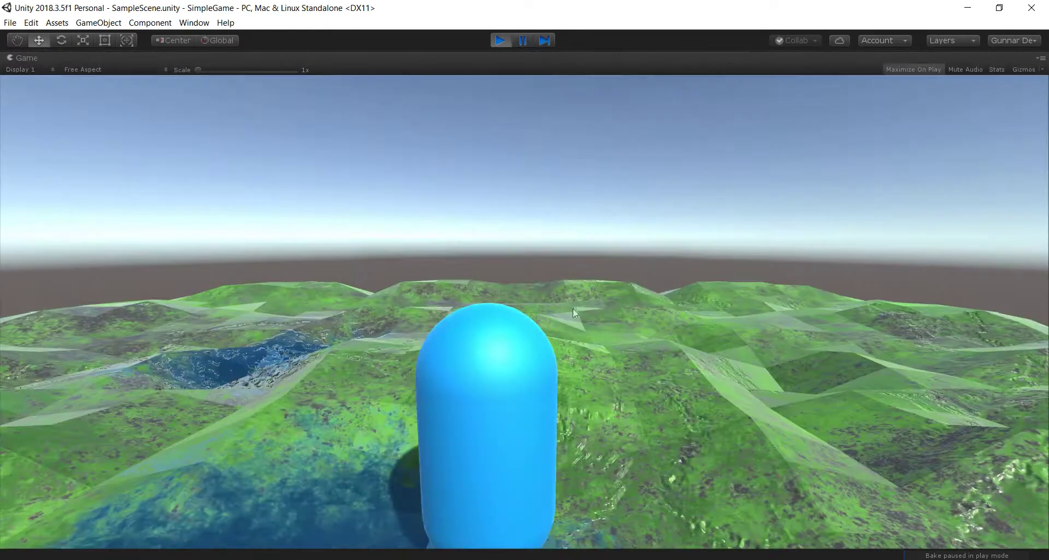